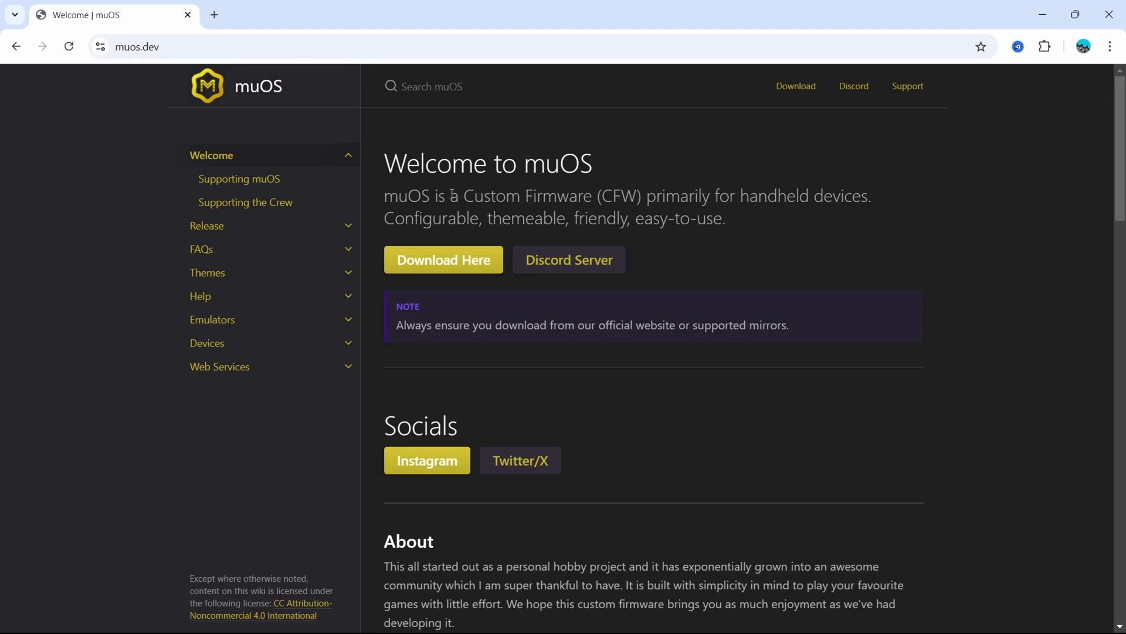
Step: Go to the muOS 2410.1 BANANA release page via Release > Current
click(248, 226)
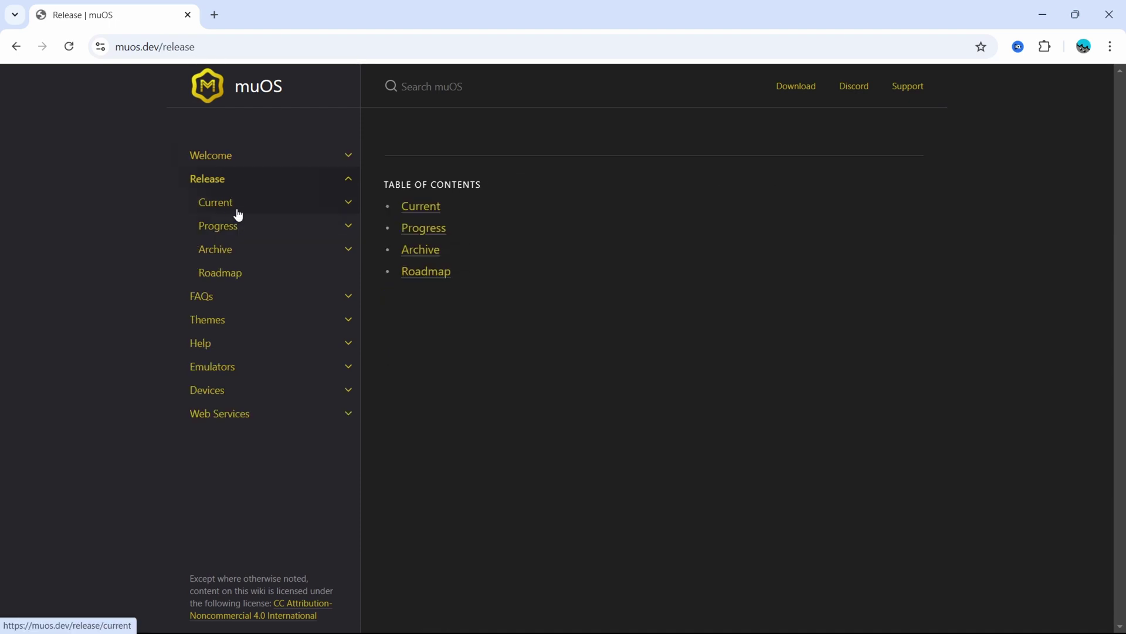
click(226, 204)
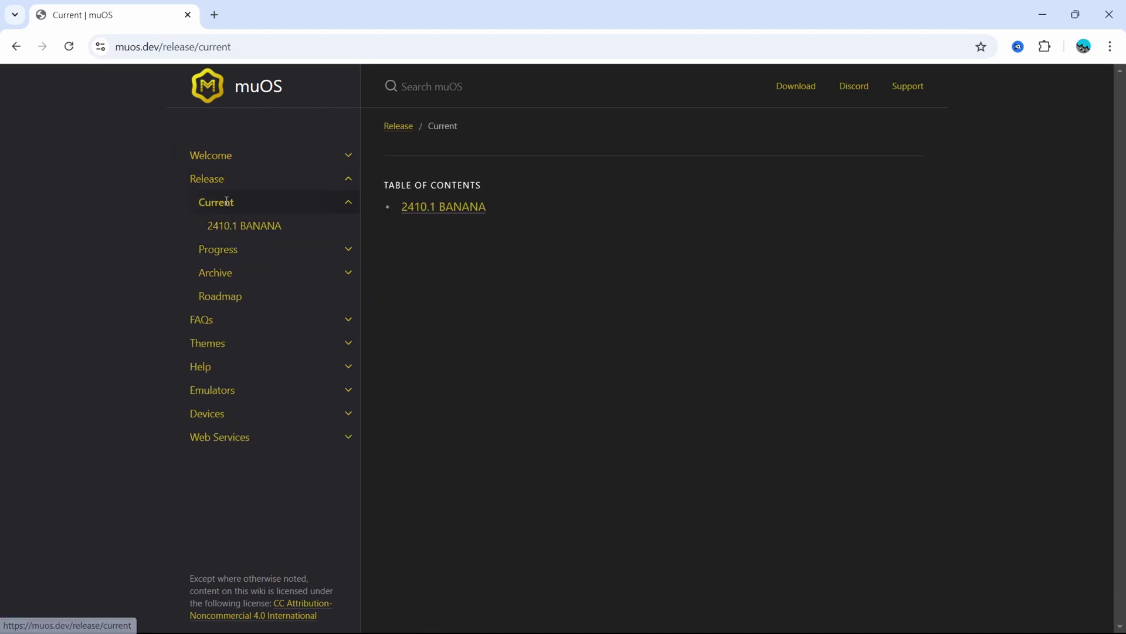
click(423, 212)
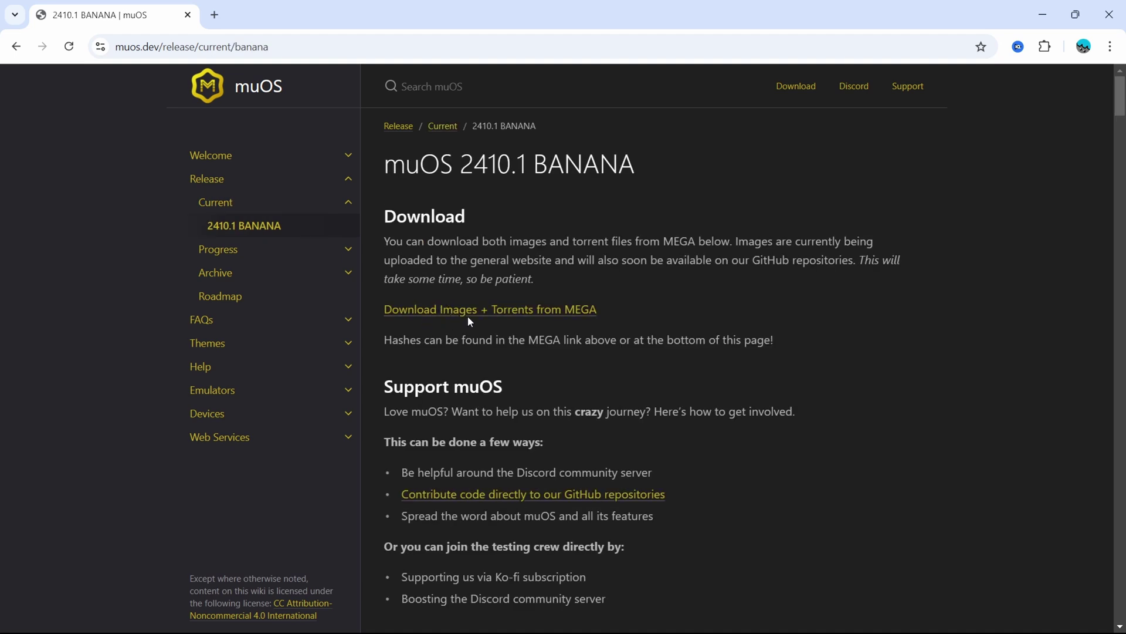
scroll(473, 366, down, 2)
scroll(473, 366, down, 3)
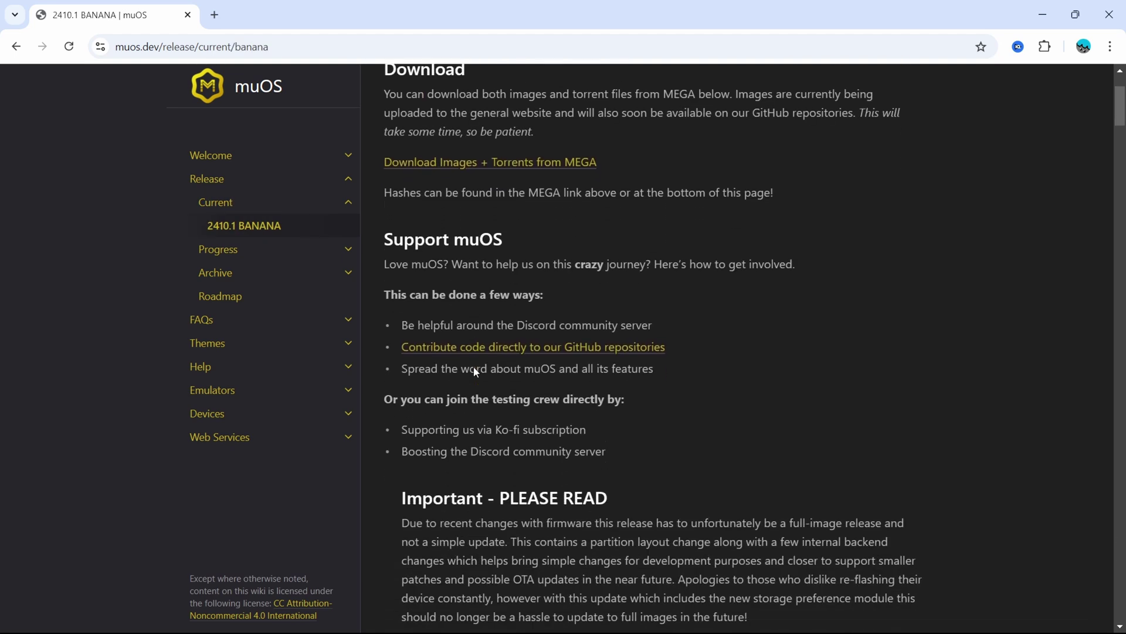
scroll(473, 366, down, 10)
scroll(474, 367, down, 5)
scroll(474, 366, up, 8)
scroll(473, 366, up, 4)
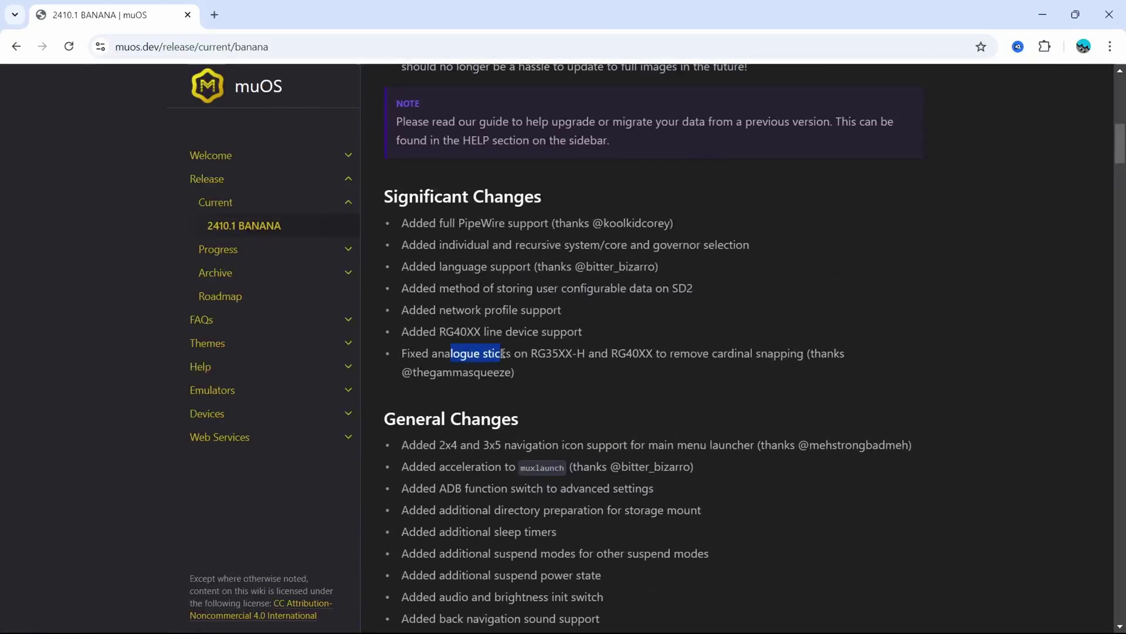
Step: Highlight the changelog notes on cardinal snapping and storing user configurable data
drag(717, 353, 805, 353)
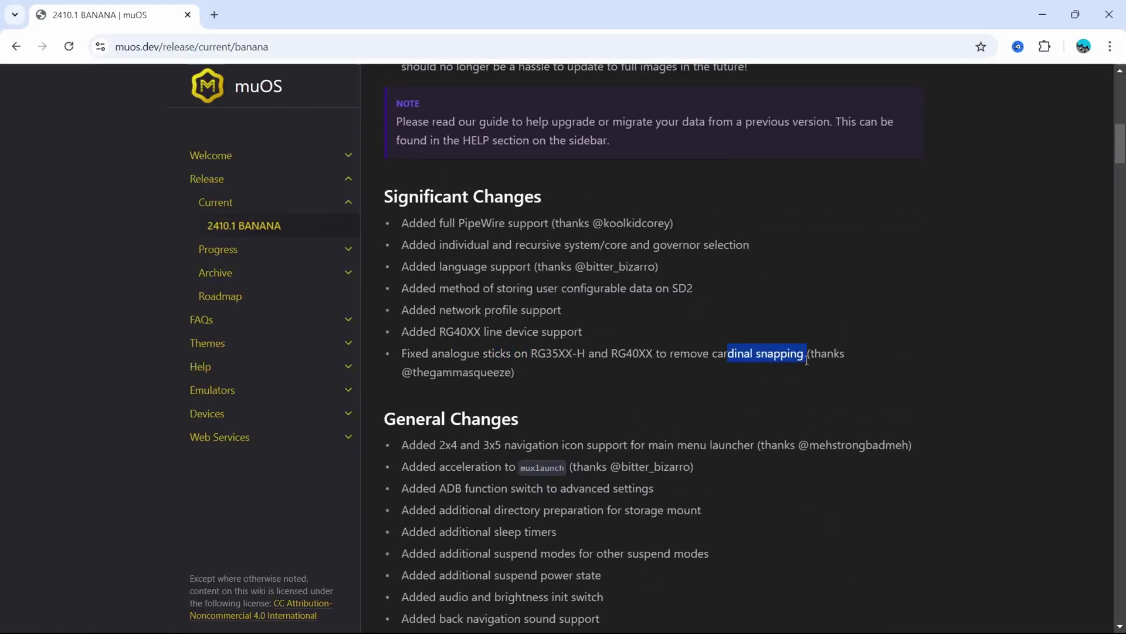
click(495, 291)
drag(497, 289, 621, 289)
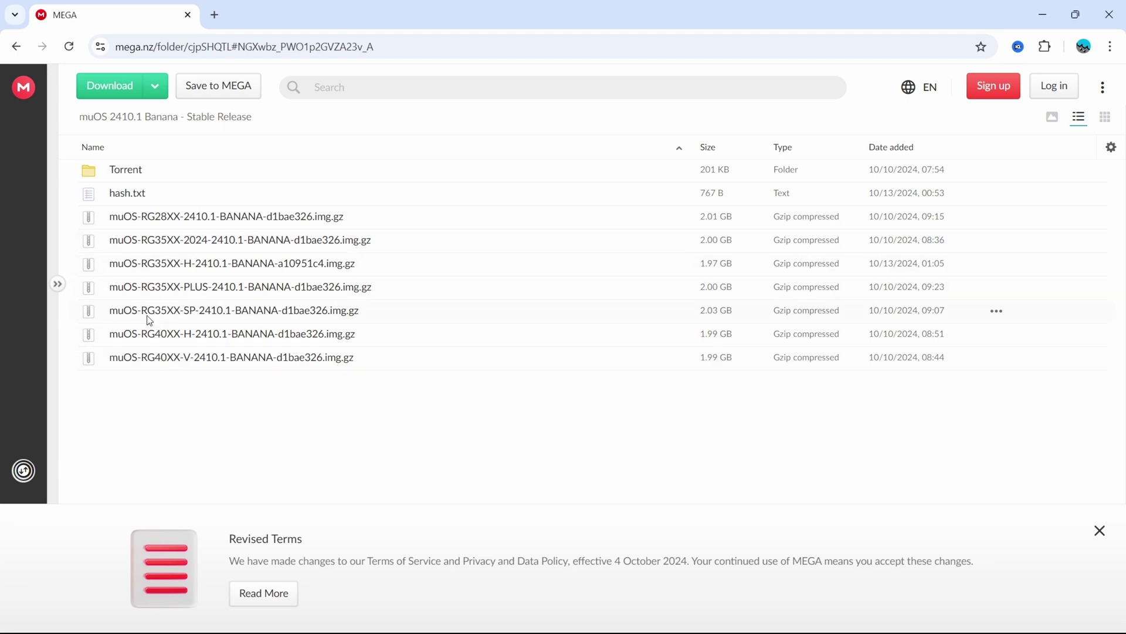
Step: Download muOS-RG40XX-H-2410.1-BANANA-d1bae326.img.gz from the MEGA folder
double_click(191, 334)
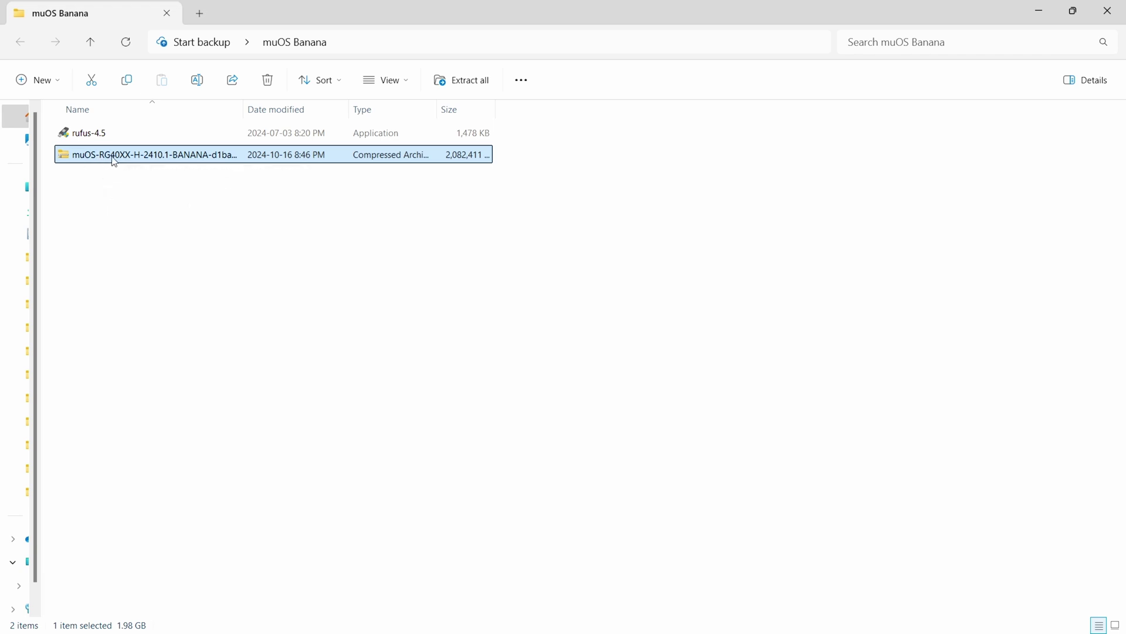
Step: Extract the RG40XX-H BANANA image archive into its own folder
click(121, 129)
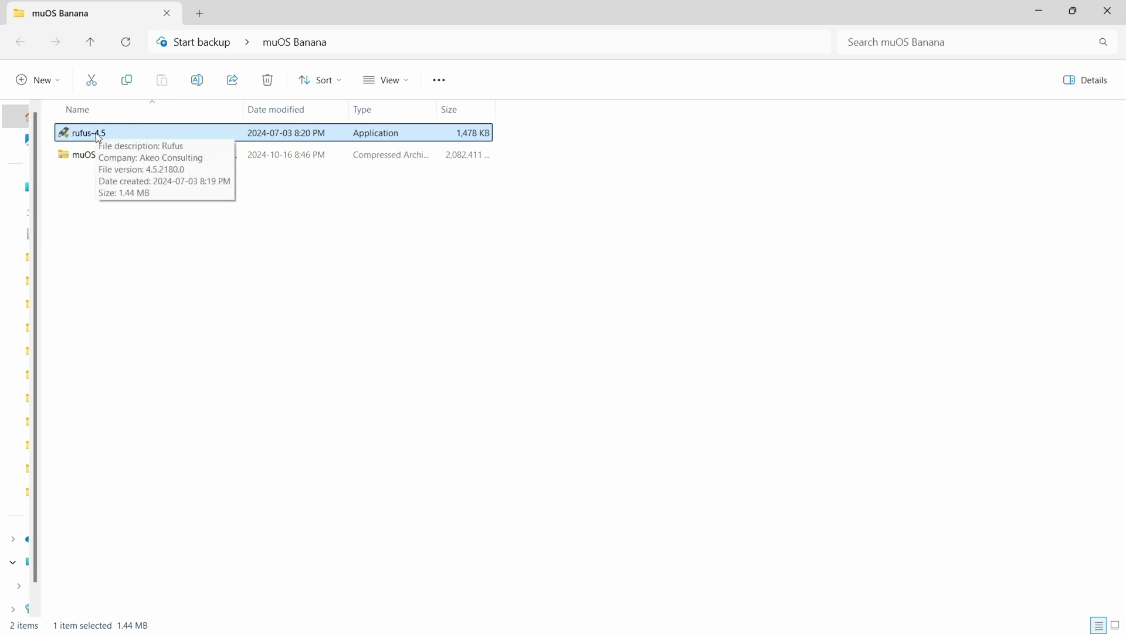
click(137, 155)
right_click(136, 155)
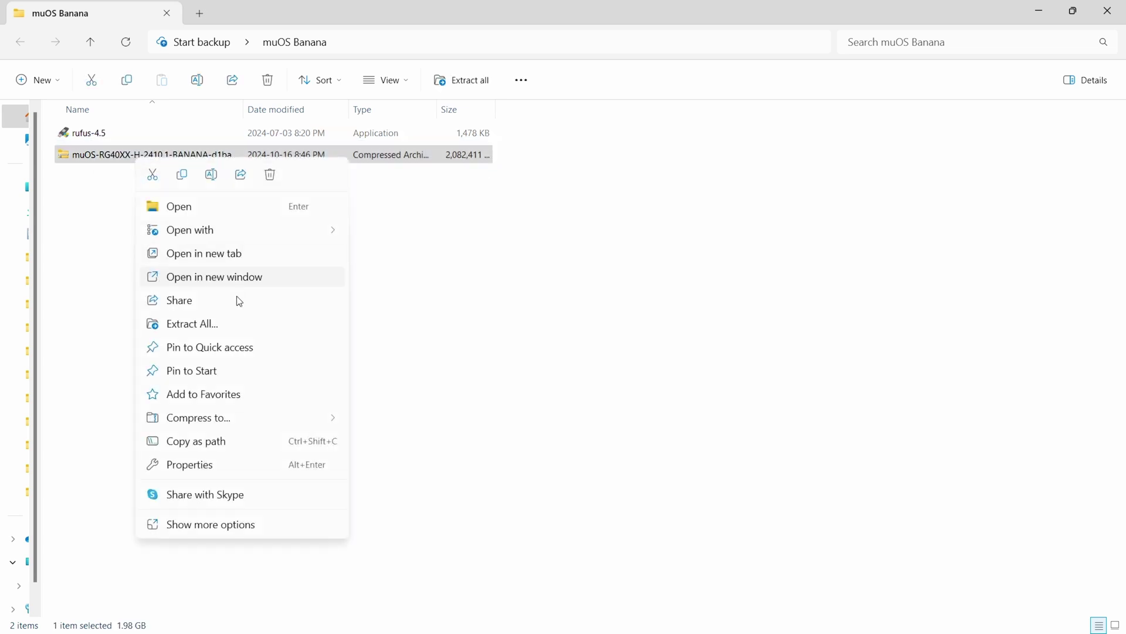
click(225, 327)
click(679, 473)
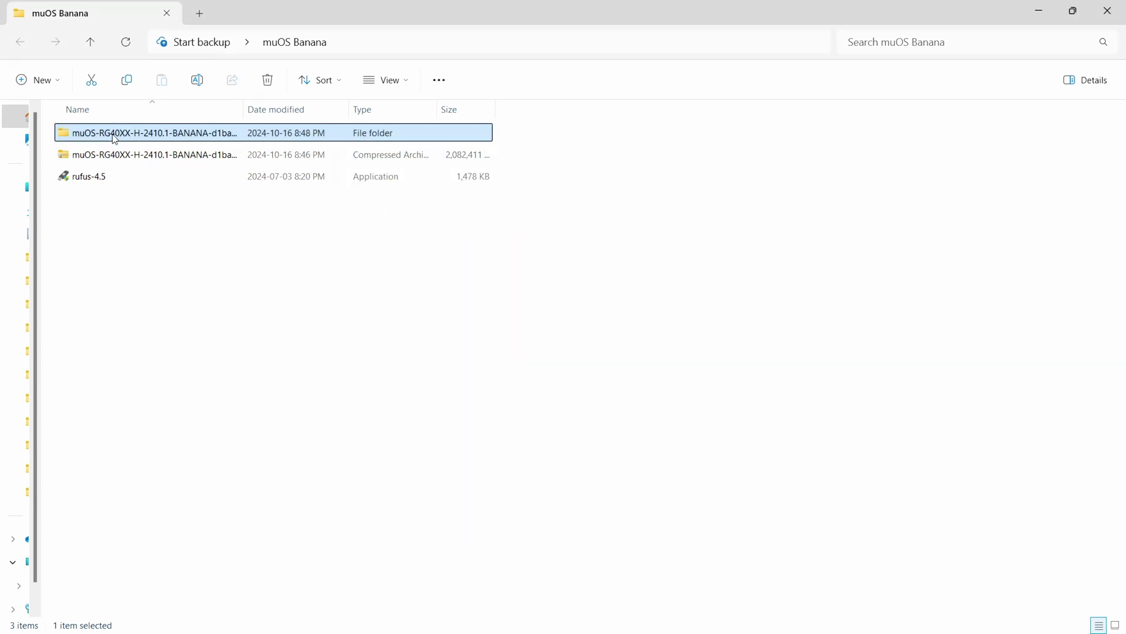
Step: Open the extracted folder and select the 4.19 GB muOS disc image
double_click(114, 134)
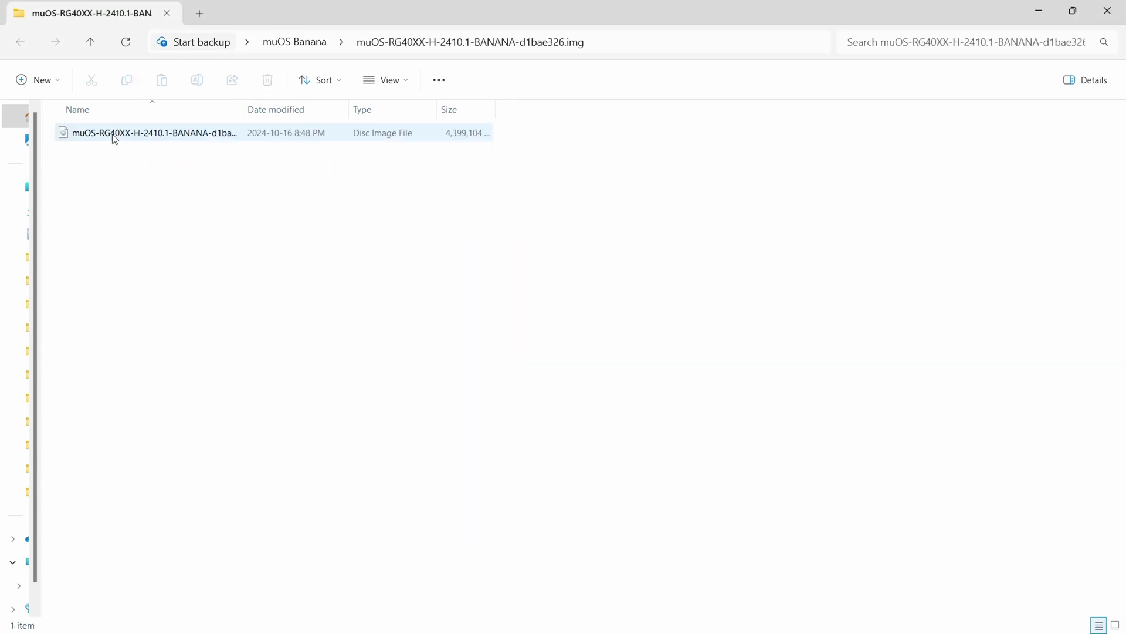
double_click(249, 110)
click(543, 134)
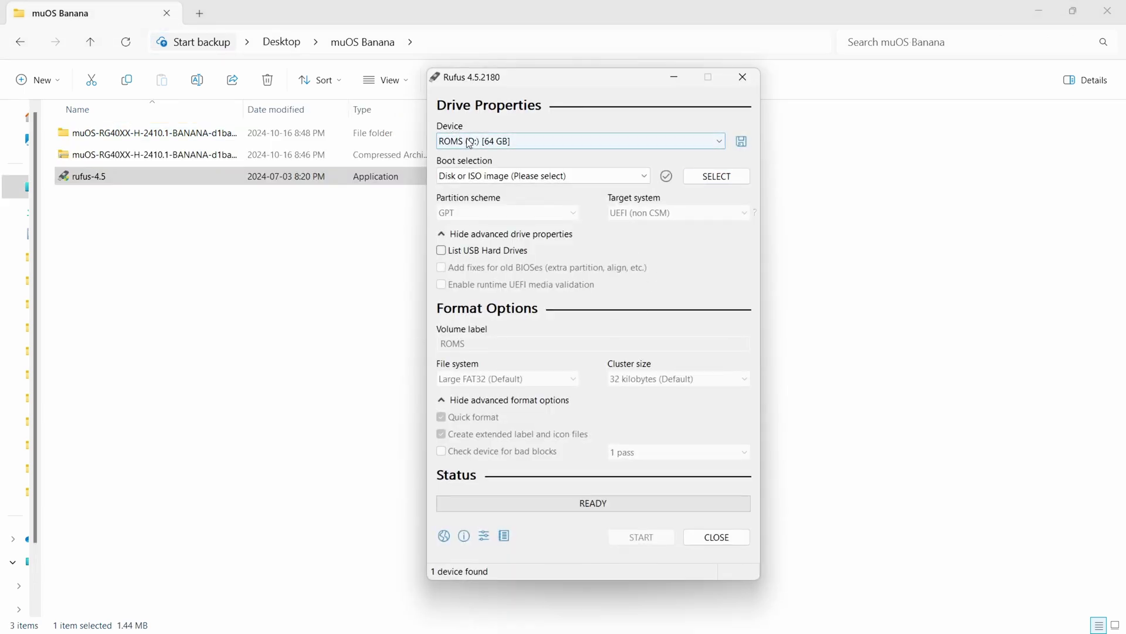
Step: Load the muOS RG40XX-H .img file for the ROMS (D:) drive and start writing
click(480, 141)
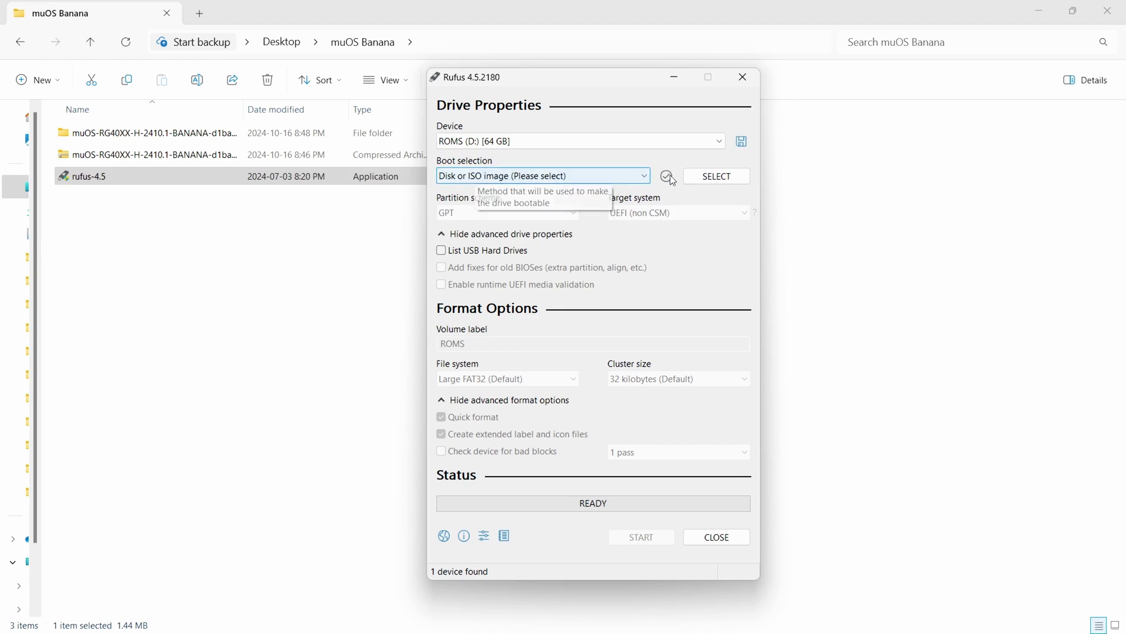
click(717, 176)
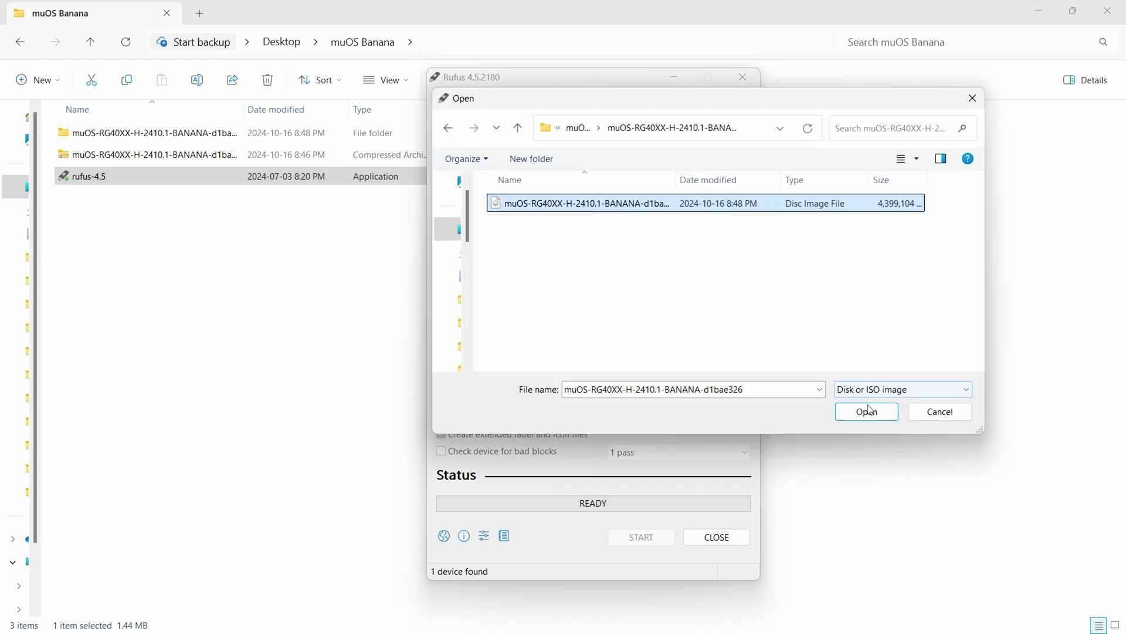
click(867, 410)
click(641, 536)
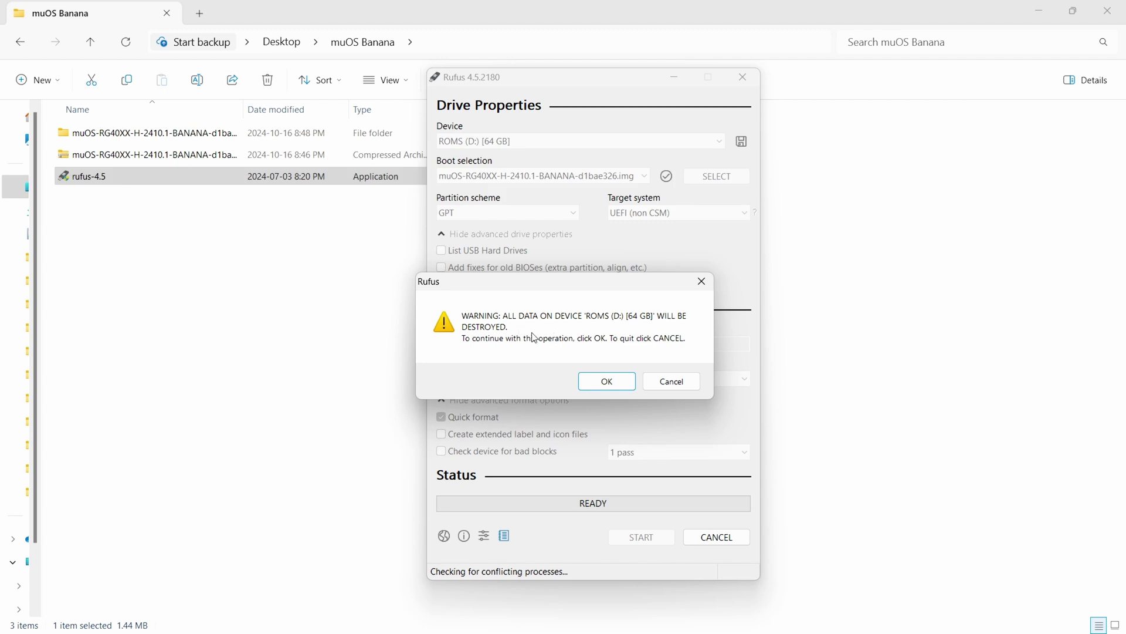
Step: Accept the data-destruction warning so Rufus writes the image to the ROMS card
click(607, 381)
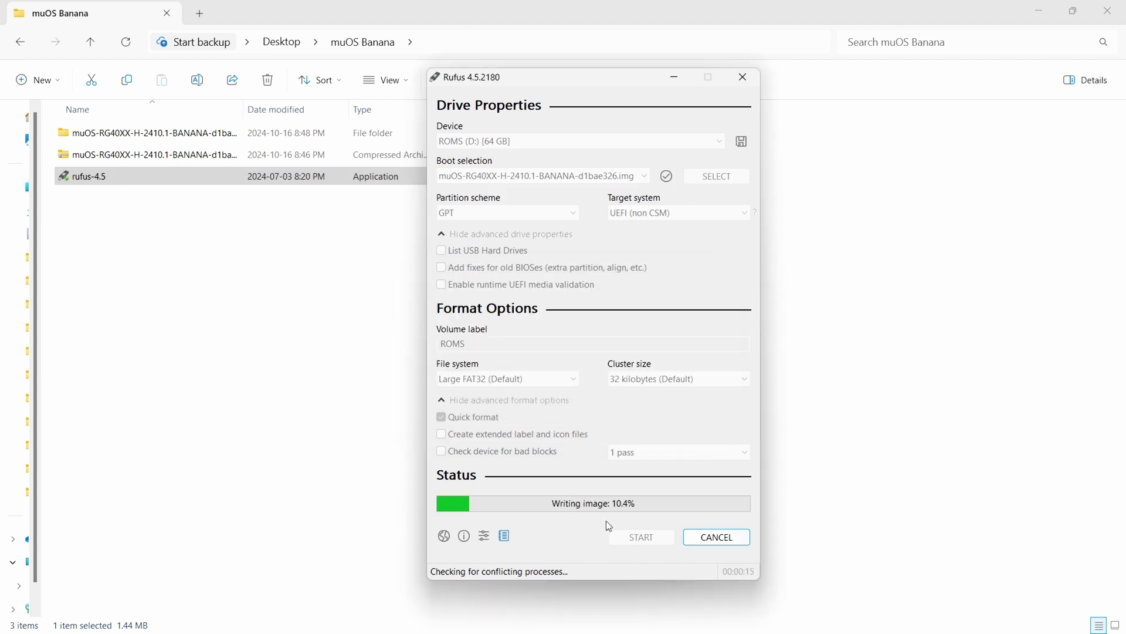